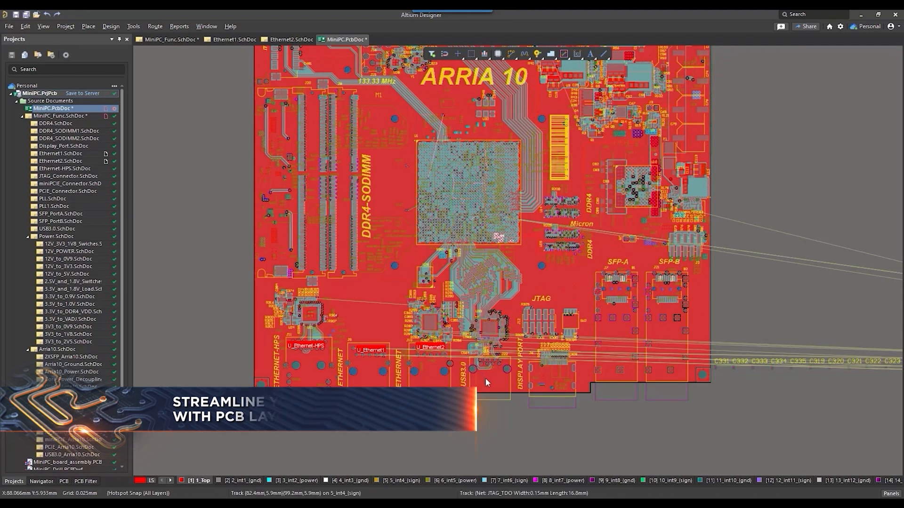
{"action": "scroll", "coordinate": [503, 374], "scroll_direction": "up", "scroll_amount": 2}
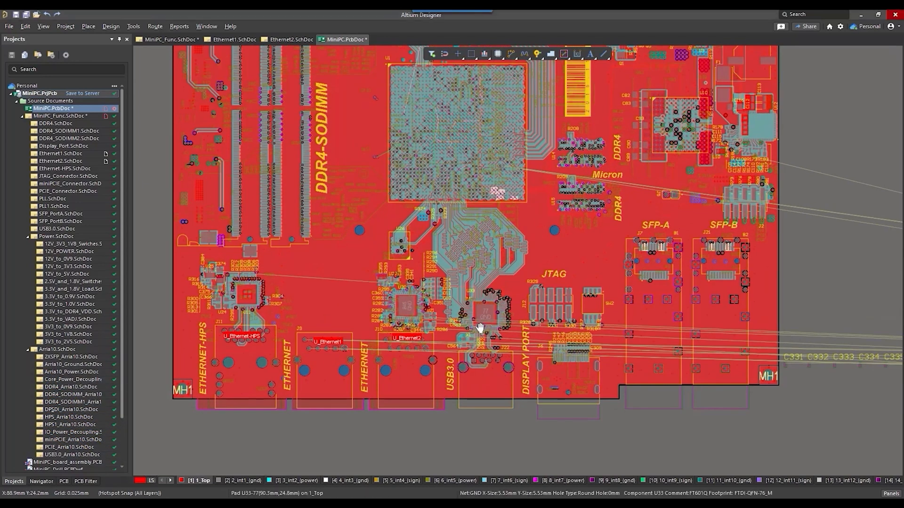
{"action": "scroll", "coordinate": [503, 378], "scroll_direction": "up", "scroll_amount": 1}
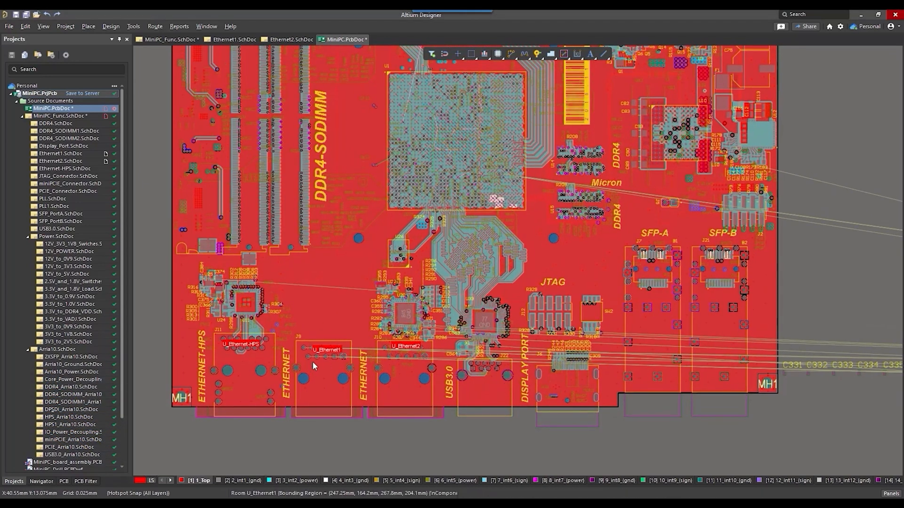
- Bring up the top-level MiniPC_Func schematic showing the Ethernet sheet symbols
{"action": "left_click", "coordinate": [174, 40]}
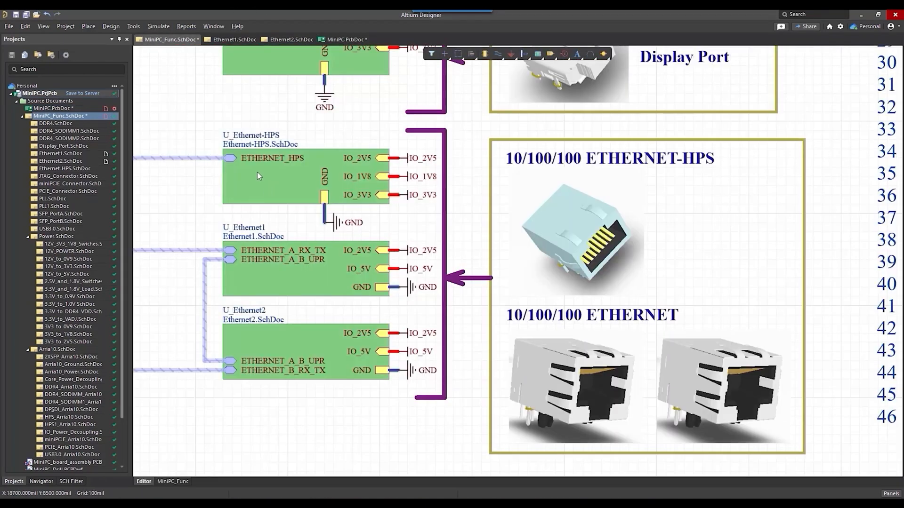
- Review the Ethernet1 and Ethernet2 transceiver schematics, then return to MiniPC.PcbDoc
{"action": "left_click", "coordinate": [235, 39]}
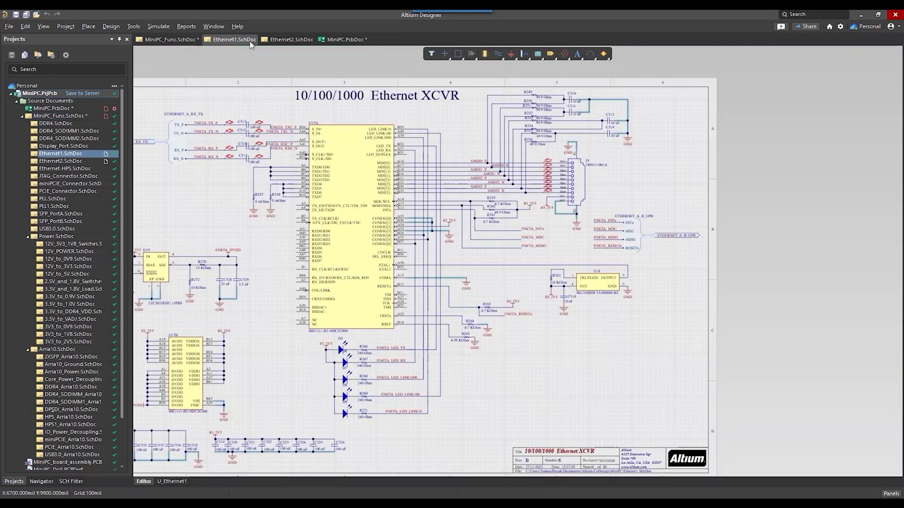
{"action": "left_click", "coordinate": [277, 42]}
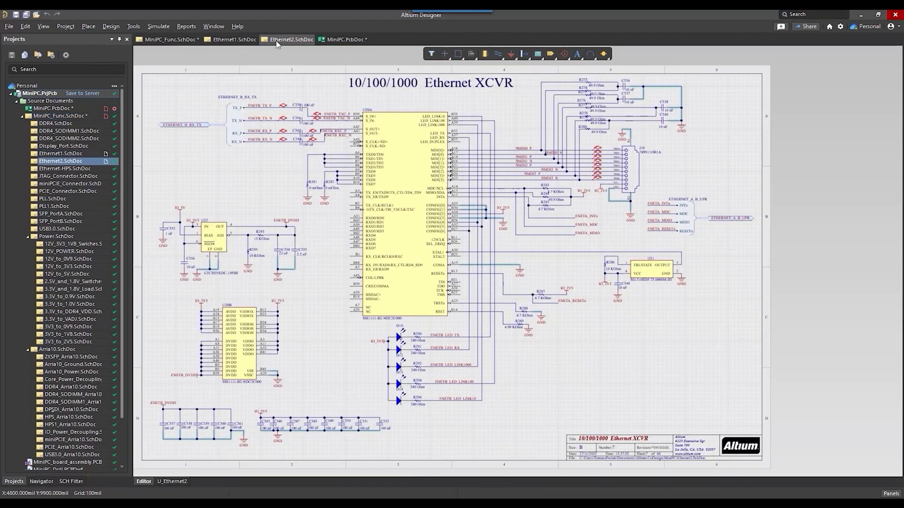
{"action": "left_click", "coordinate": [244, 43]}
{"action": "left_click", "coordinate": [276, 42]}
{"action": "left_click", "coordinate": [343, 39]}
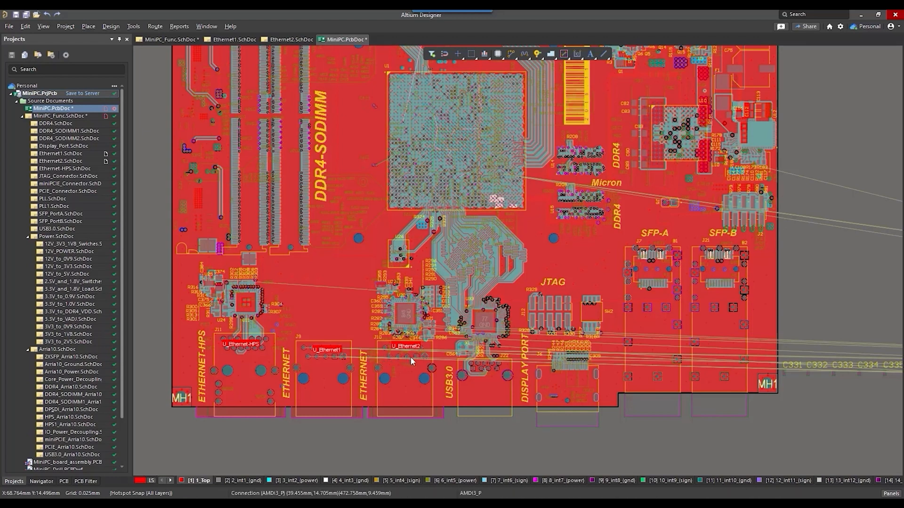
{"action": "scroll", "coordinate": [433, 358], "scroll_direction": "up", "scroll_amount": 2}
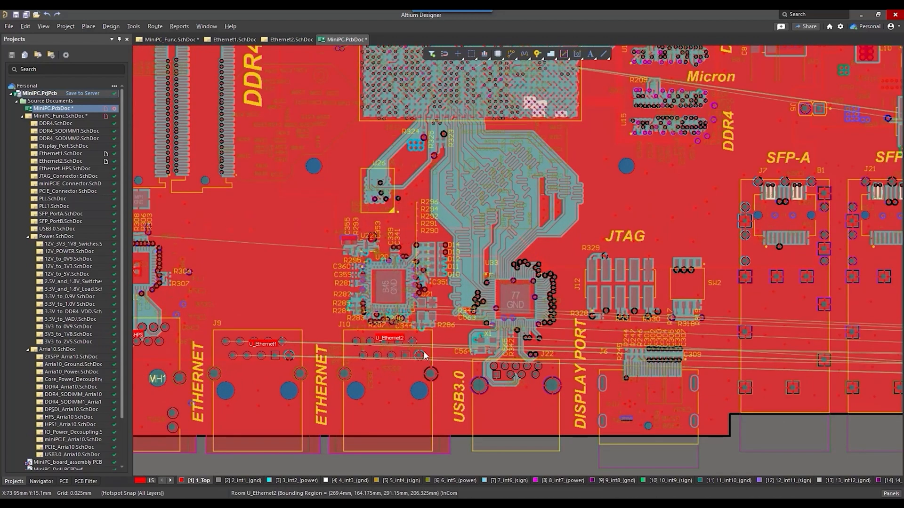
{"action": "scroll", "coordinate": [411, 336], "scroll_direction": "down", "scroll_amount": 2}
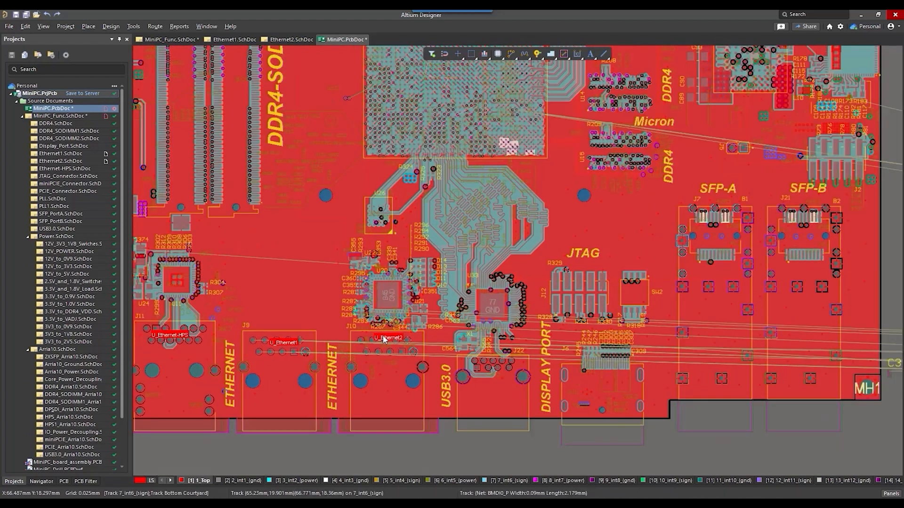
{"action": "scroll", "coordinate": [438, 352], "scroll_direction": "down", "scroll_amount": 3}
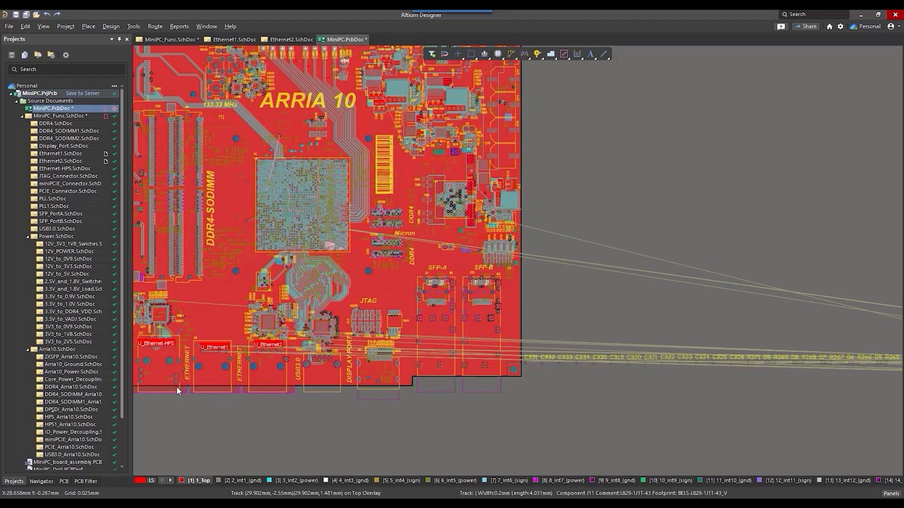
{"action": "scroll", "coordinate": [259, 374], "scroll_direction": "up", "scroll_amount": 2}
{"action": "scroll", "coordinate": [261, 363], "scroll_direction": "up", "scroll_amount": 2}
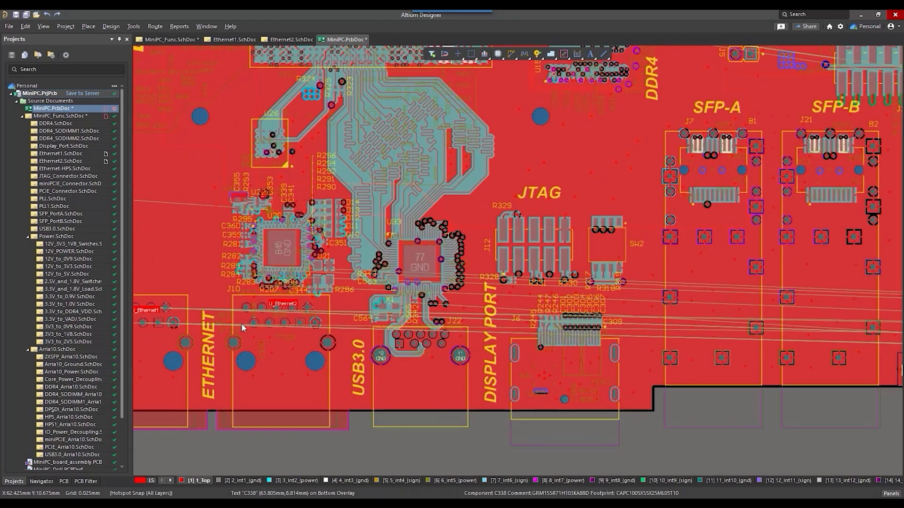
{"action": "scroll", "coordinate": [241, 323], "scroll_direction": "up", "scroll_amount": 1}
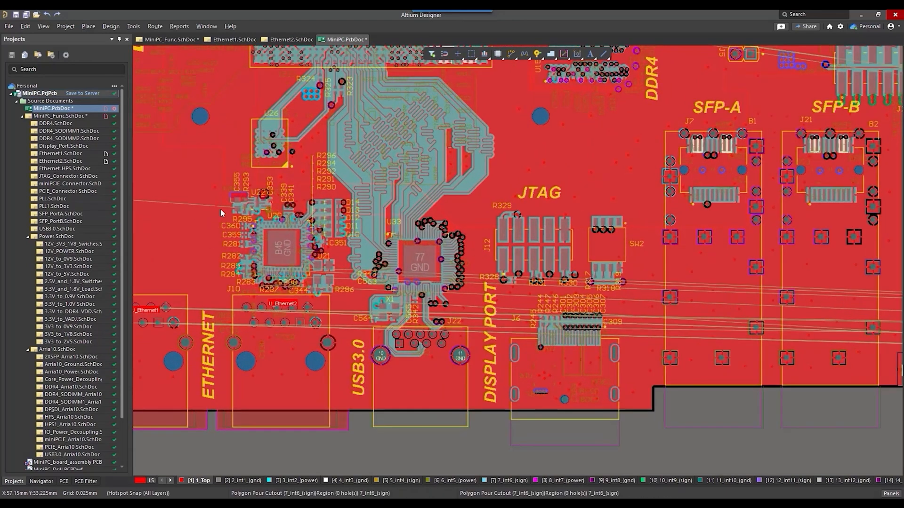
- Begin a selection rectangle around the routed Ethernet2 circuitry above J10
{"action": "mouse_move", "coordinate": [213, 169]}
{"action": "left_mouse_down"}
{"action": "mouse_move", "coordinate": [233, 194]}
{"action": "mouse_move", "coordinate": [345, 450]}
{"action": "left_mouse_up"}
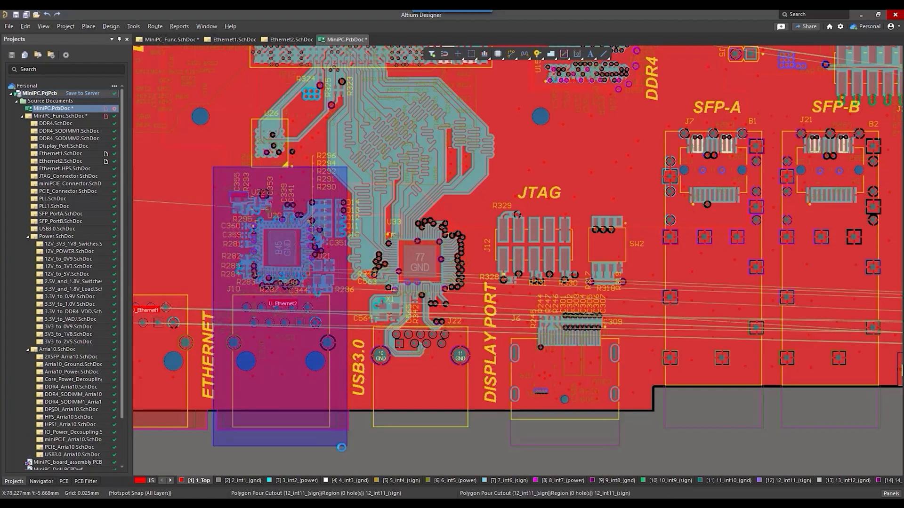
- Complete the selection of the Ethernet2 transceiver, passives, routing and J10 connector
{"action": "left_click_drag", "start_coordinate": [341, 447], "coordinate": [342, 447]}
{"action": "scroll", "coordinate": [298, 231], "scroll_direction": "up", "scroll_amount": 2}
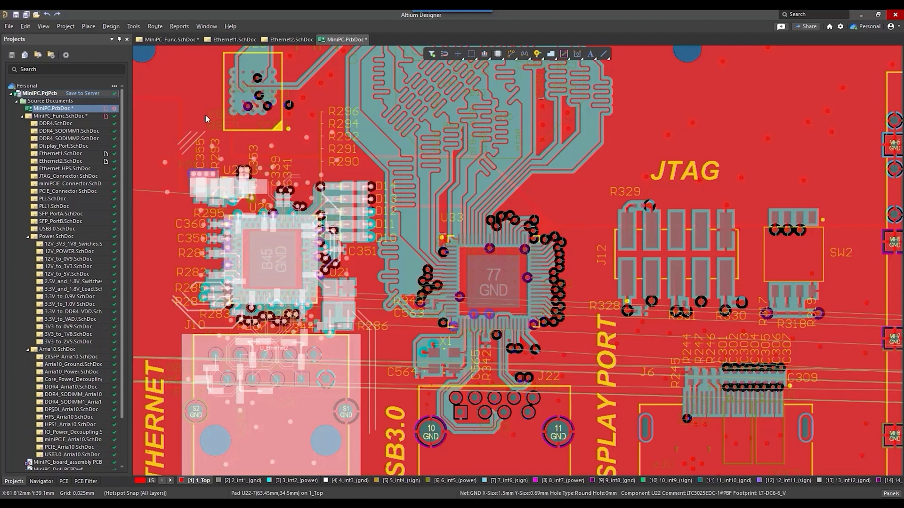
- Launch PCB Layout Replication from the selected Ethernet2 block's context menu
{"action": "left_click", "coordinate": [134, 26]}
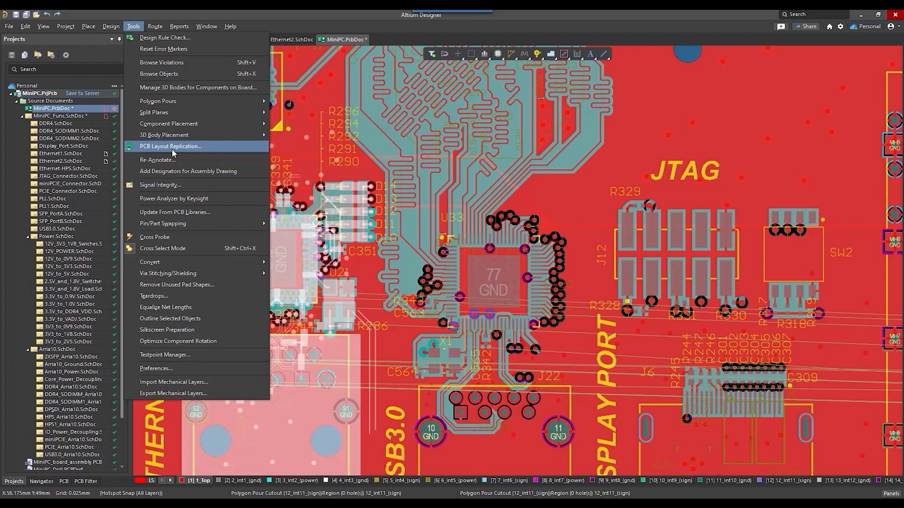
{"action": "key", "text": "Escape"}
{"action": "right_click", "coordinate": [314, 79]}
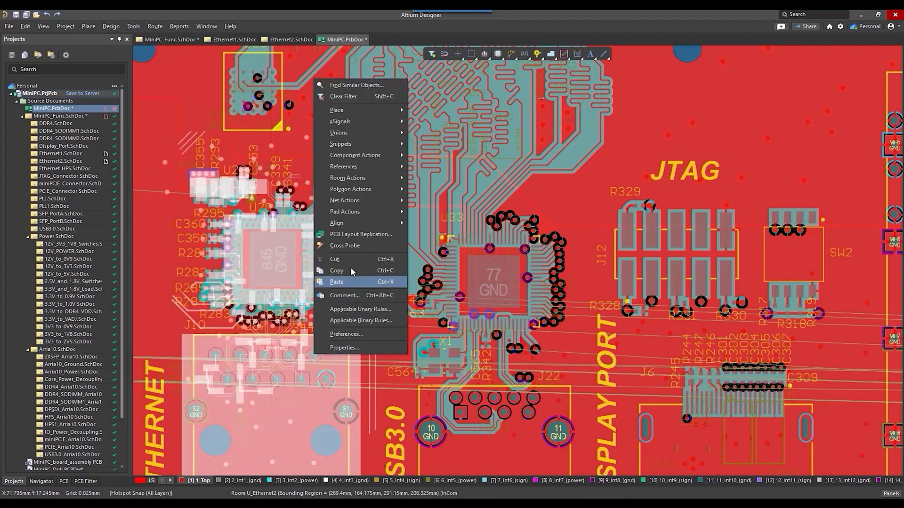
{"action": "left_click", "coordinate": [355, 235]}
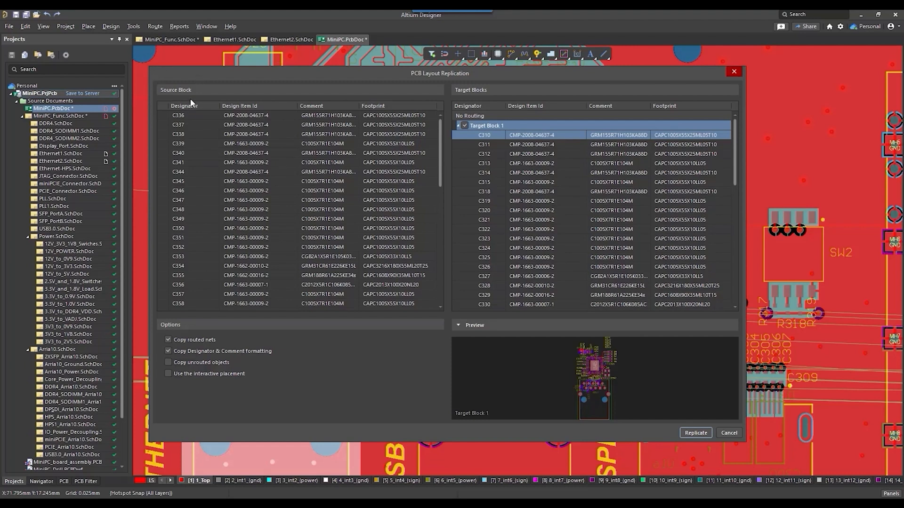
{"action": "scroll", "coordinate": [235, 162], "scroll_direction": "down", "scroll_amount": 3}
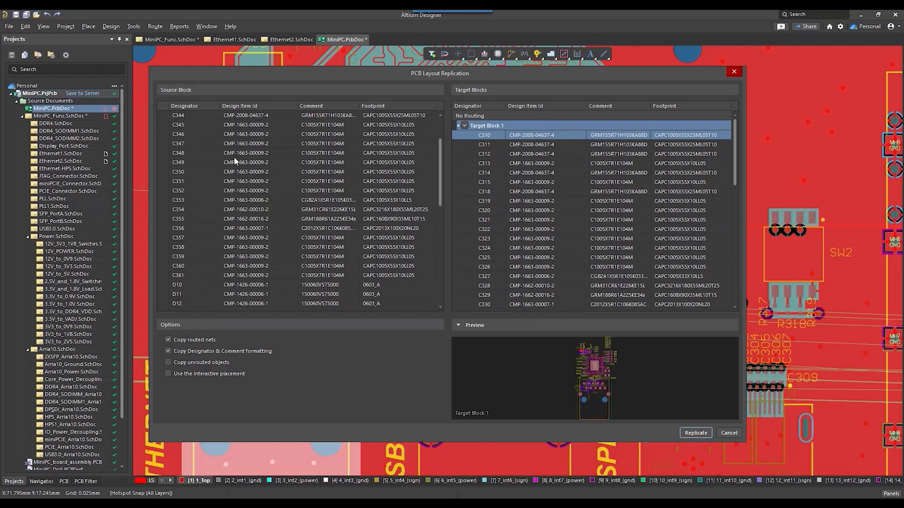
{"action": "scroll", "coordinate": [234, 161], "scroll_direction": "down", "scroll_amount": 5}
{"action": "scroll", "coordinate": [233, 161], "scroll_direction": "down", "scroll_amount": 5}
{"action": "scroll", "coordinate": [234, 162], "scroll_direction": "down", "scroll_amount": 5}
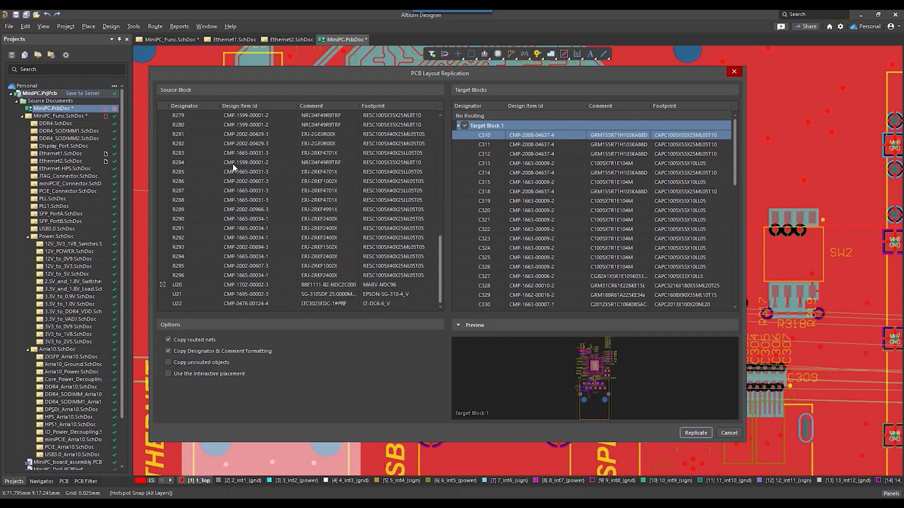
- Browse R295, R292, R290 in the source list, then make J10 the main component
{"action": "mouse_move", "coordinate": [234, 280]}
{"action": "left_click", "coordinate": [162, 265]}
{"action": "left_click", "coordinate": [163, 238]}
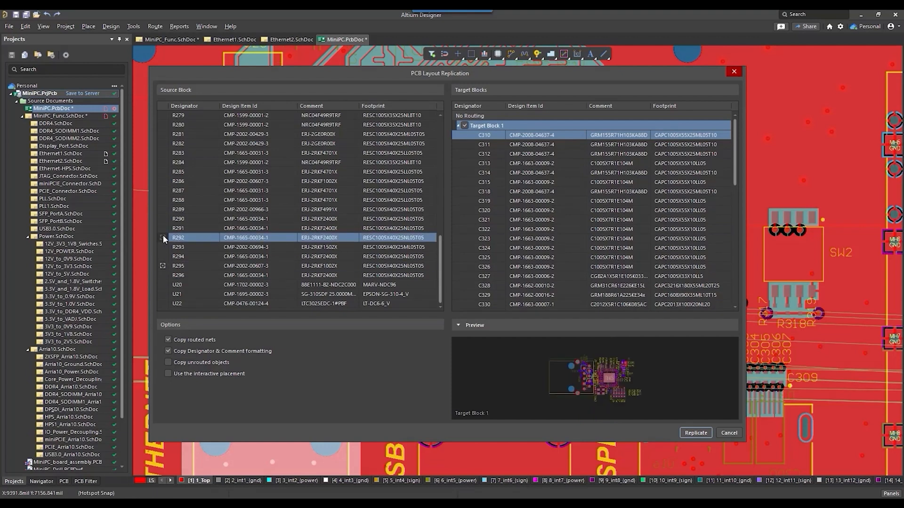
{"action": "left_click", "coordinate": [165, 217]}
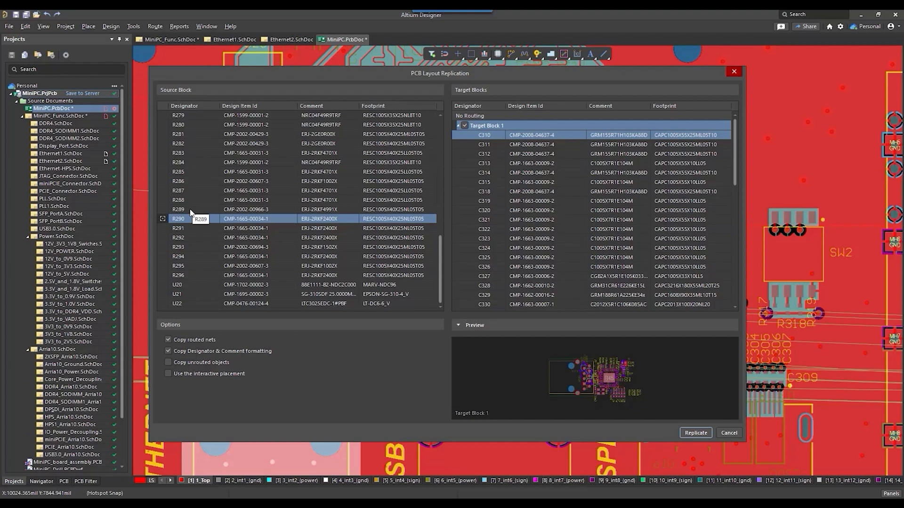
{"action": "scroll", "coordinate": [190, 211], "scroll_direction": "up", "scroll_amount": 2}
{"action": "scroll", "coordinate": [190, 211], "scroll_direction": "up", "scroll_amount": 2}
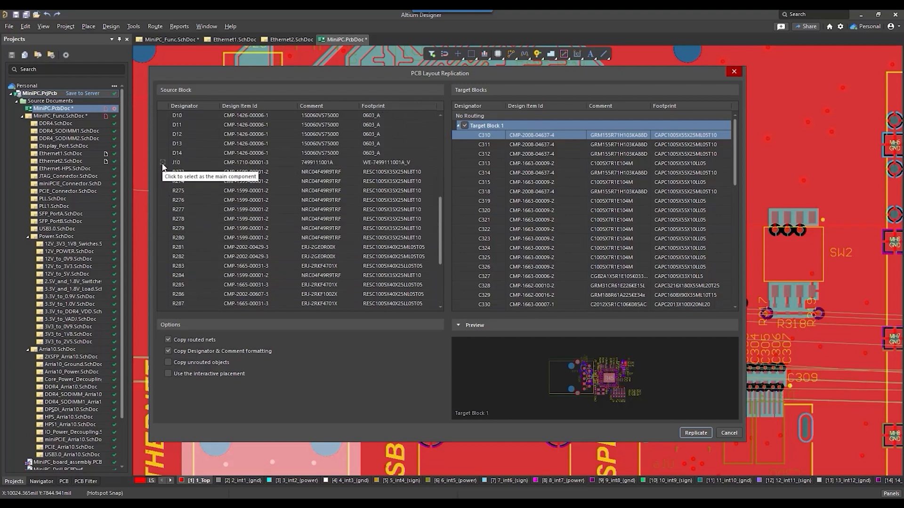
{"action": "left_click", "coordinate": [162, 163]}
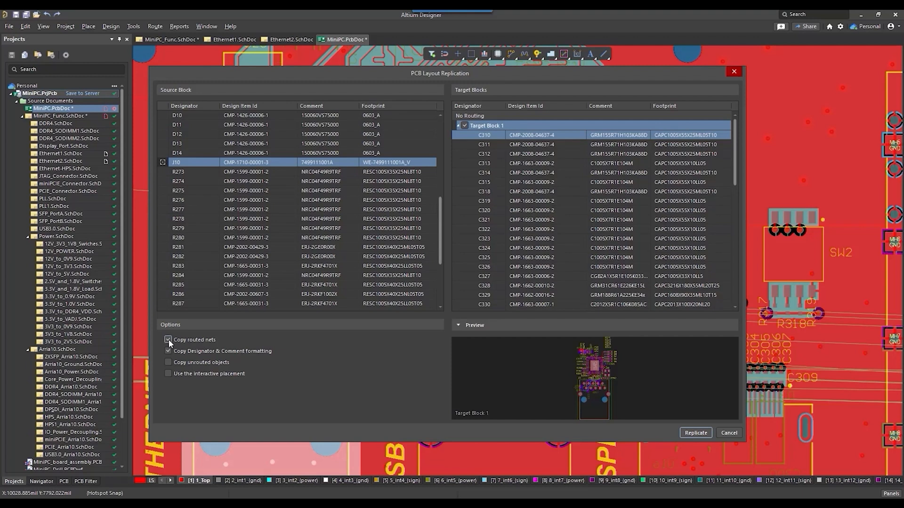
- Keep Copy routed nets and Copy Designator & Comment formatting checked after comparing previews
{"action": "left_click", "coordinate": [169, 339]}
{"action": "left_click", "coordinate": [169, 340]}
{"action": "left_click", "coordinate": [169, 350]}
{"action": "left_click", "coordinate": [169, 350]}
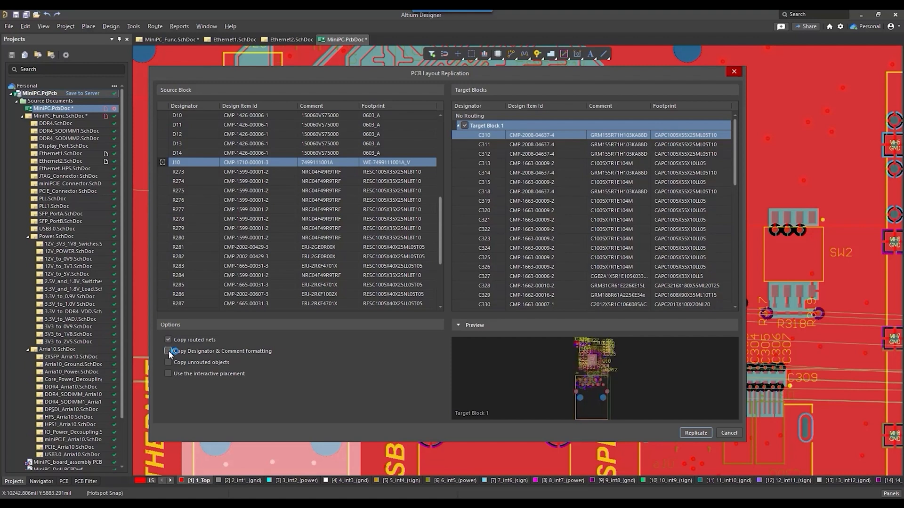
{"action": "left_click", "coordinate": [169, 351]}
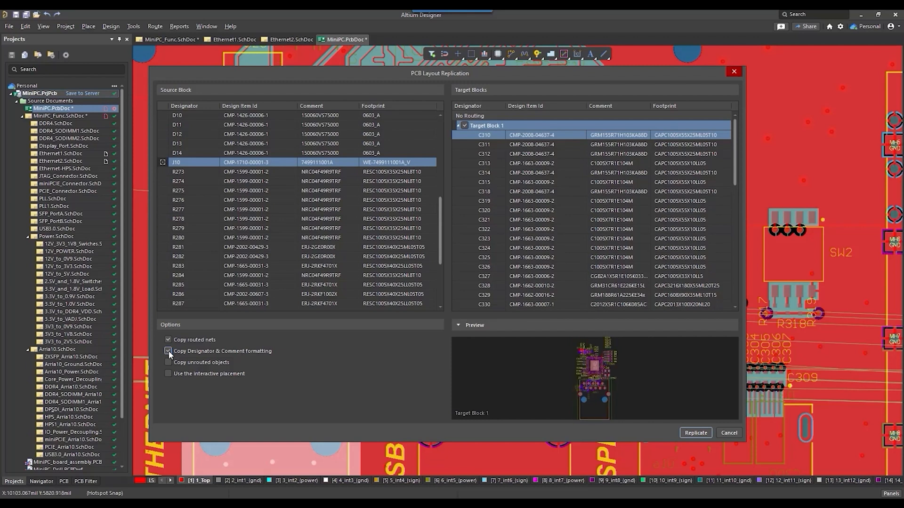
{"action": "left_click", "coordinate": [169, 351]}
{"action": "left_click", "coordinate": [169, 351]}
- Enable Copy unrouted objects in the replication options
{"action": "left_click", "coordinate": [168, 362]}
{"action": "left_click", "coordinate": [168, 362]}
{"action": "left_click", "coordinate": [168, 362]}
{"action": "left_click", "coordinate": [458, 126]}
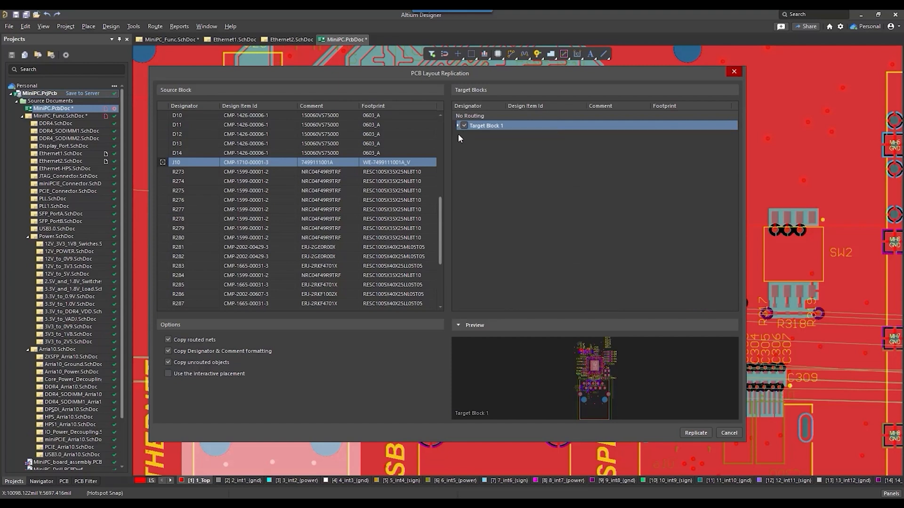
{"action": "left_click", "coordinate": [459, 126]}
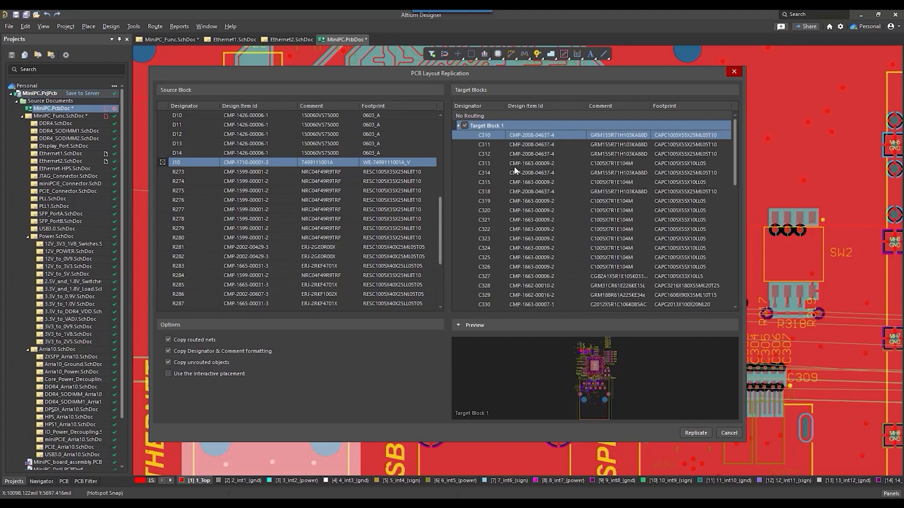
{"action": "scroll", "coordinate": [515, 175], "scroll_direction": "down", "scroll_amount": 2}
{"action": "scroll", "coordinate": [516, 177], "scroll_direction": "down", "scroll_amount": 4}
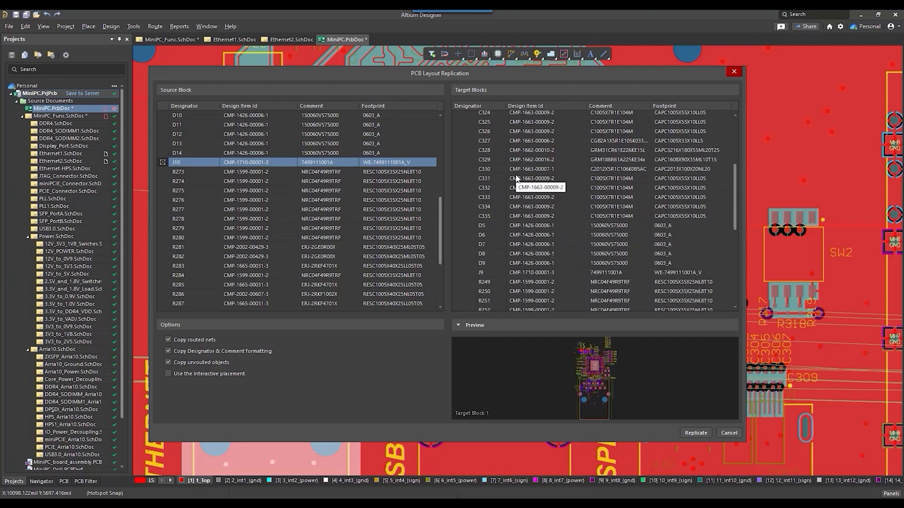
{"action": "scroll", "coordinate": [516, 178], "scroll_direction": "down", "scroll_amount": 3}
{"action": "scroll", "coordinate": [515, 178], "scroll_direction": "down", "scroll_amount": 3}
{"action": "scroll", "coordinate": [516, 178], "scroll_direction": "down", "scroll_amount": 3}
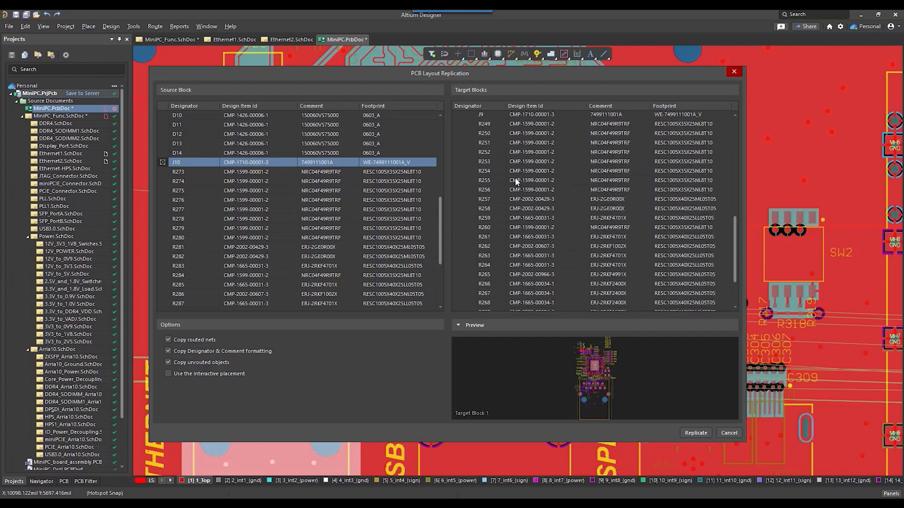
{"action": "scroll", "coordinate": [515, 178], "scroll_direction": "down", "scroll_amount": 3}
{"action": "scroll", "coordinate": [515, 177], "scroll_direction": "up", "scroll_amount": 3}
{"action": "scroll", "coordinate": [514, 178], "scroll_direction": "up", "scroll_amount": 3}
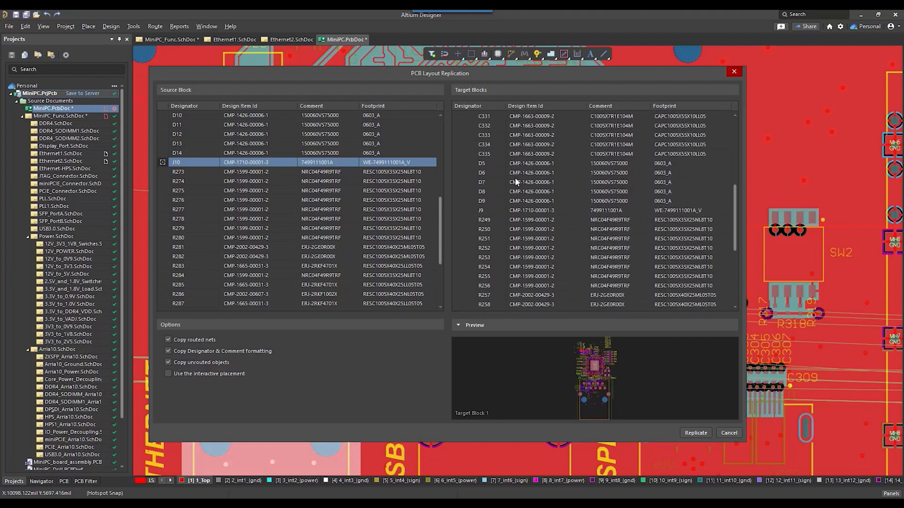
{"action": "scroll", "coordinate": [514, 177], "scroll_direction": "up", "scroll_amount": 3}
{"action": "scroll", "coordinate": [515, 180], "scroll_direction": "up", "scroll_amount": 3}
{"action": "scroll", "coordinate": [515, 181], "scroll_direction": "up", "scroll_amount": 3}
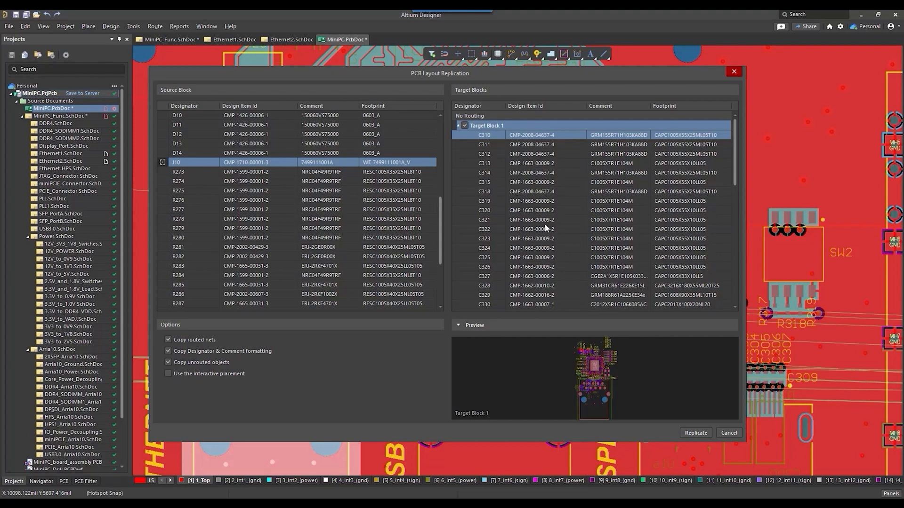
{"action": "left_click", "coordinate": [687, 433]}
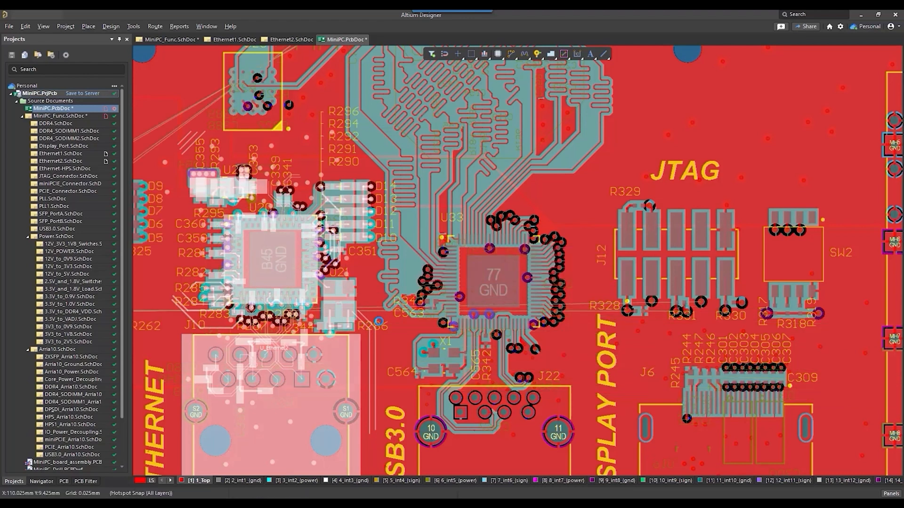
{"action": "right_click", "coordinate": [378, 57]}
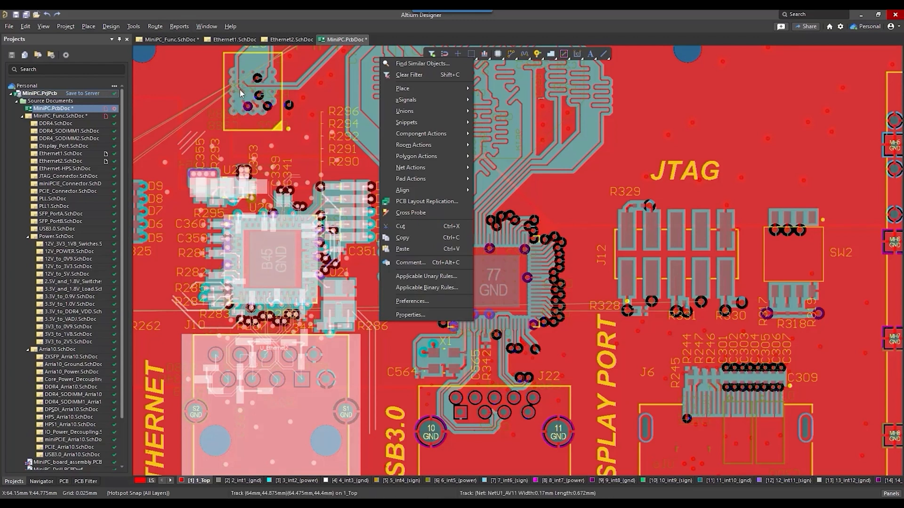
{"action": "key", "text": "Escape"}
{"action": "scroll", "coordinate": [220, 178], "scroll_direction": "down", "scroll_amount": 2}
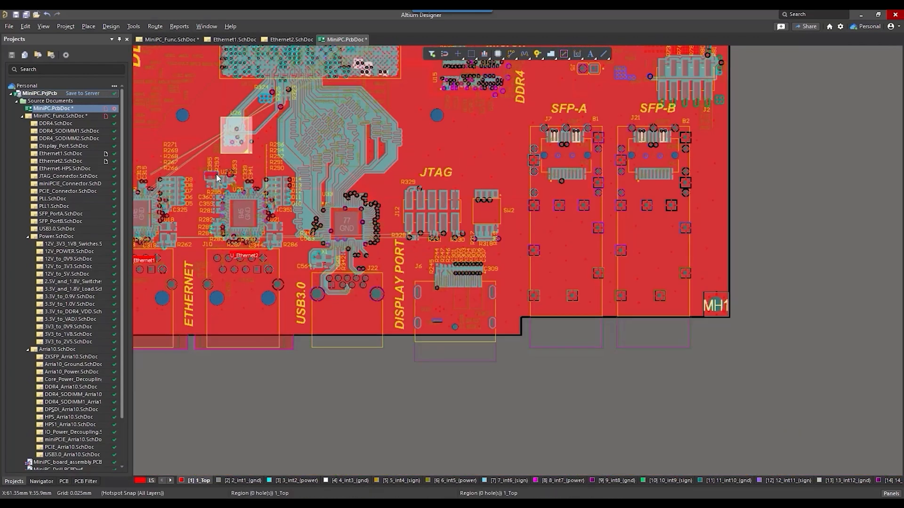
{"action": "left_click_drag", "start_coordinate": [198, 208], "coordinate": [218, 211]}
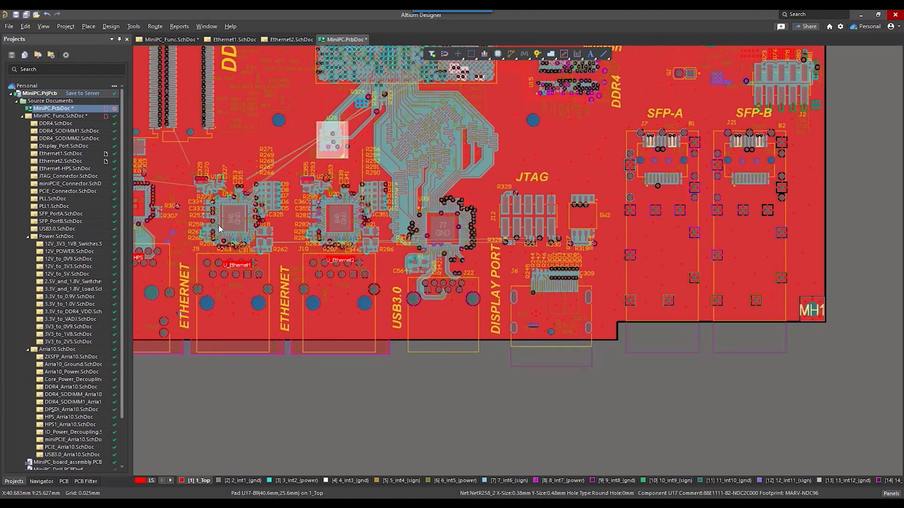
{"action": "scroll", "coordinate": [219, 226], "scroll_direction": "down", "scroll_amount": 3}
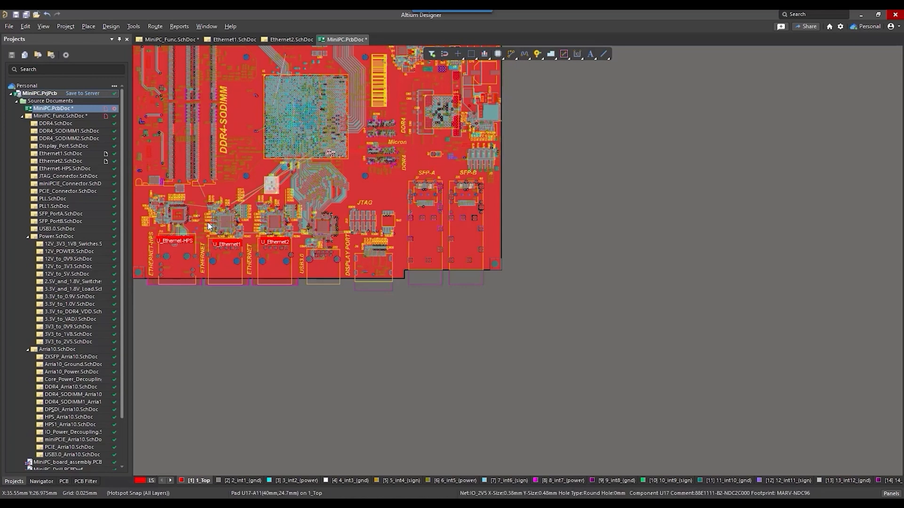
{"action": "mouse_move", "coordinate": [209, 227]}
{"action": "left_mouse_down"}
{"action": "mouse_move", "coordinate": [244, 283]}
{"action": "mouse_move", "coordinate": [244, 360]}
{"action": "left_mouse_up"}
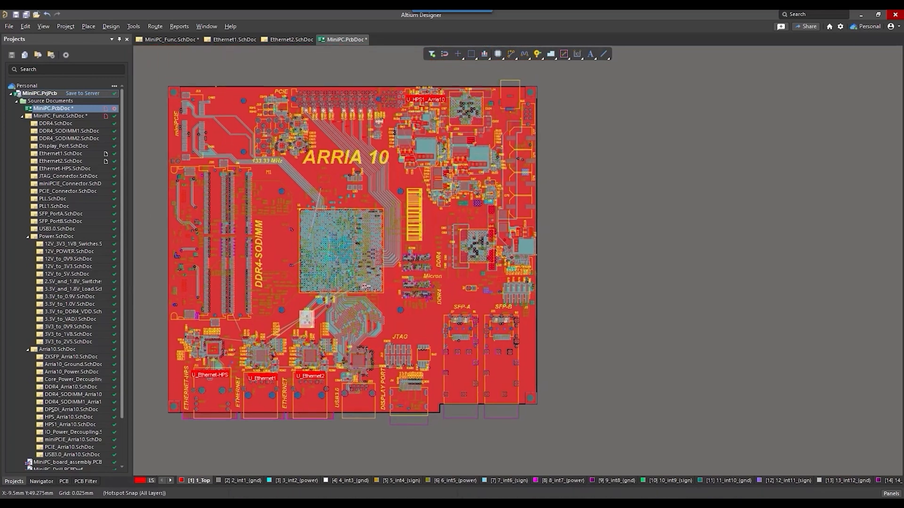